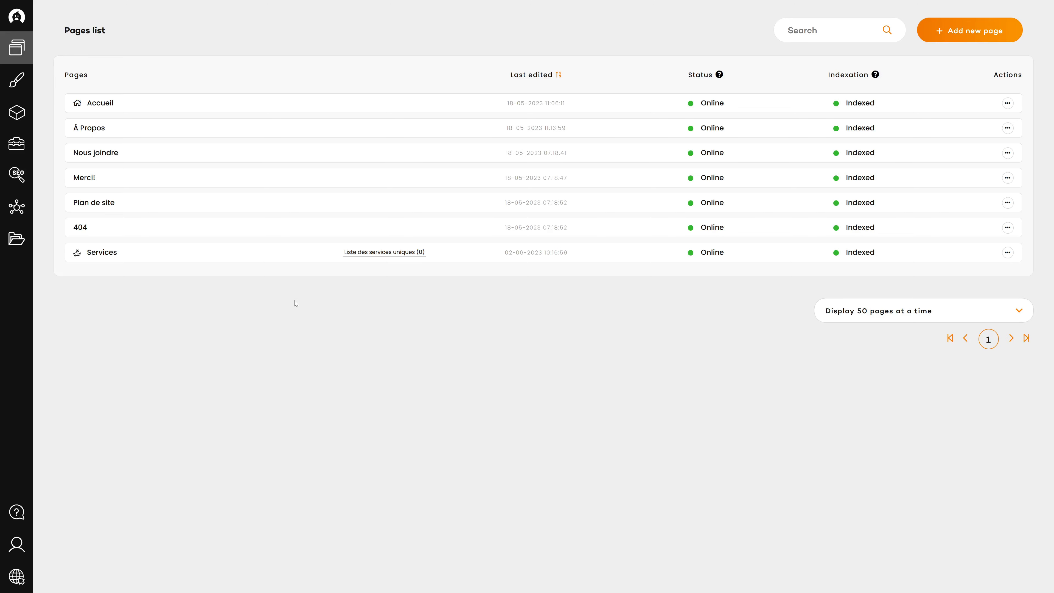
- Start connecting the domain rbdk.io to the website and bring up its required DNS records
{"action": "left_click", "coordinate": [17, 244]}
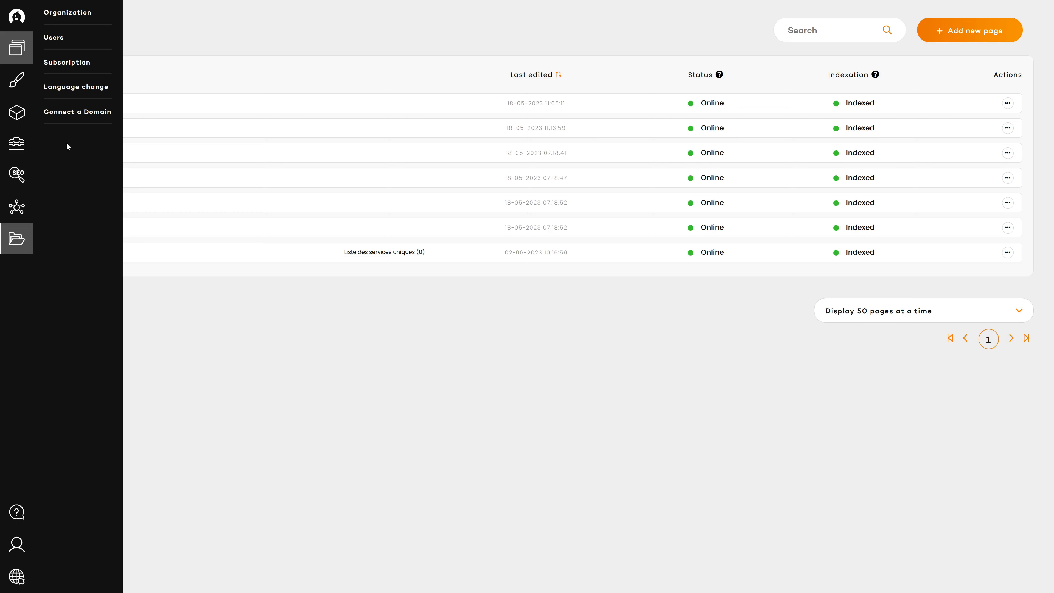
{"action": "left_click", "coordinate": [72, 117]}
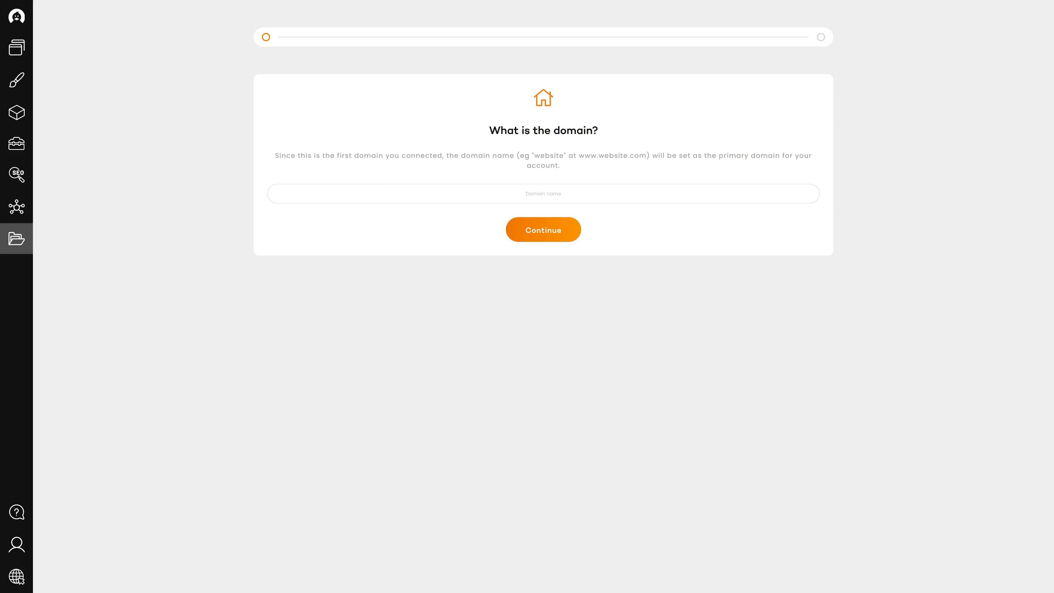
{"action": "type", "text": "rbdk.io"}
{"action": "left_click", "coordinate": [569, 220]}
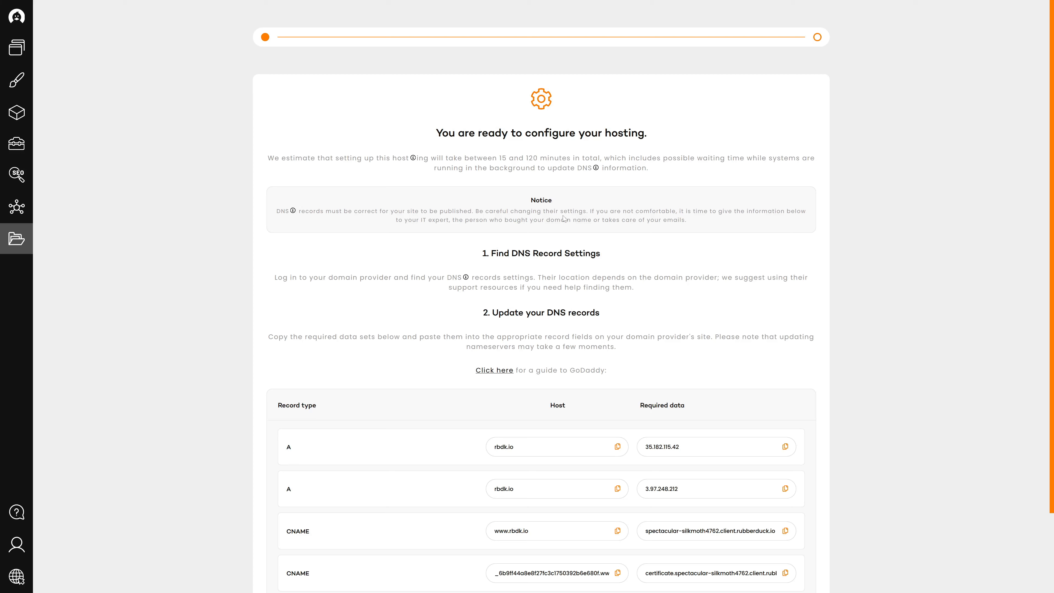
{"action": "scroll", "coordinate": [564, 219], "scroll_direction": "down", "scroll_amount": 2}
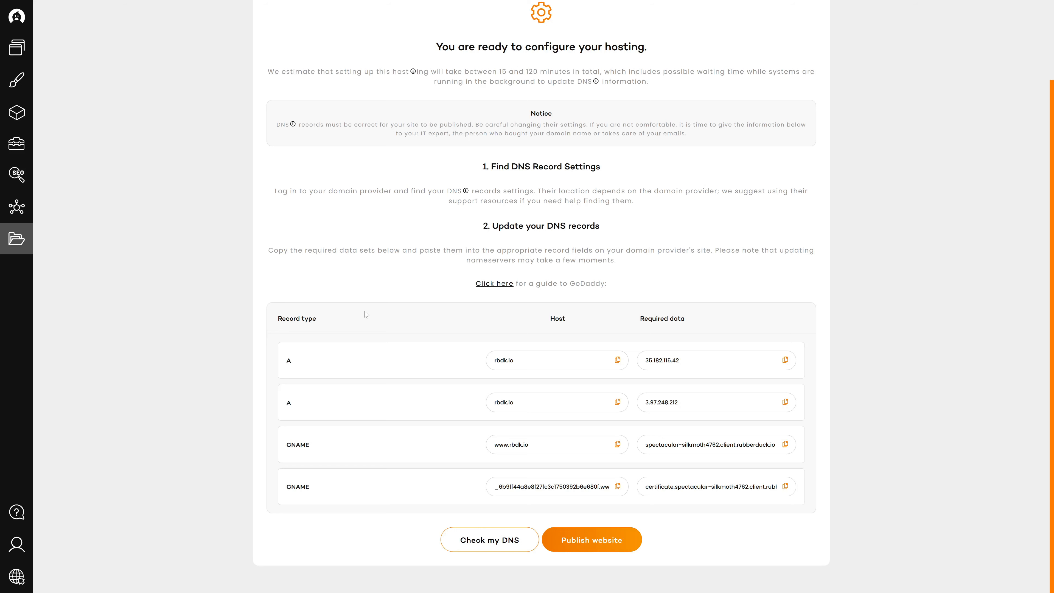
- Switch to GoDaddy and open the DNS management page for rbdk.io
{"action": "key", "text": "alt+Tab"}
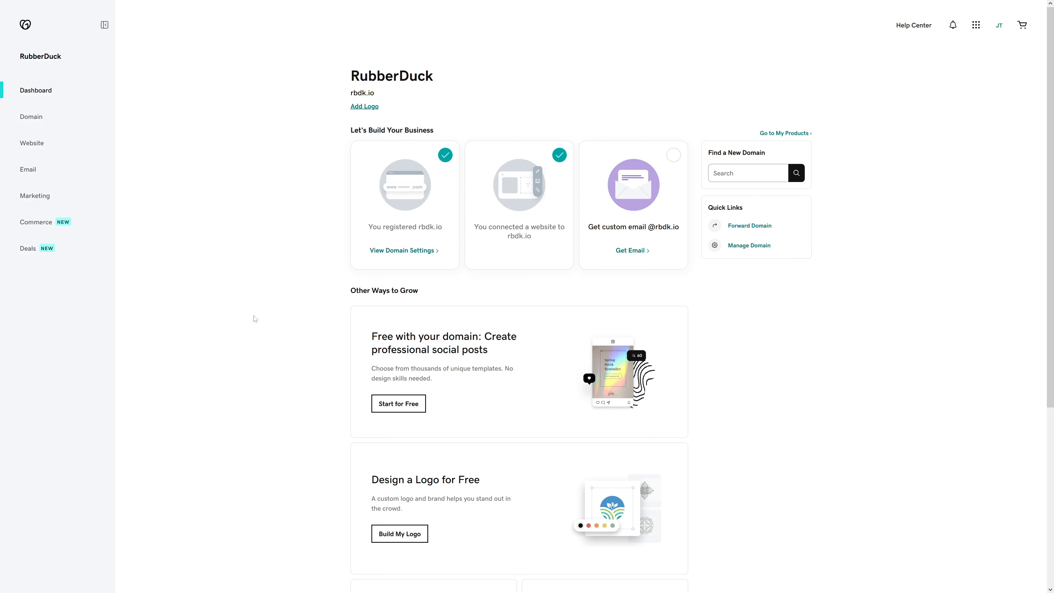
{"action": "left_click", "coordinate": [37, 120]}
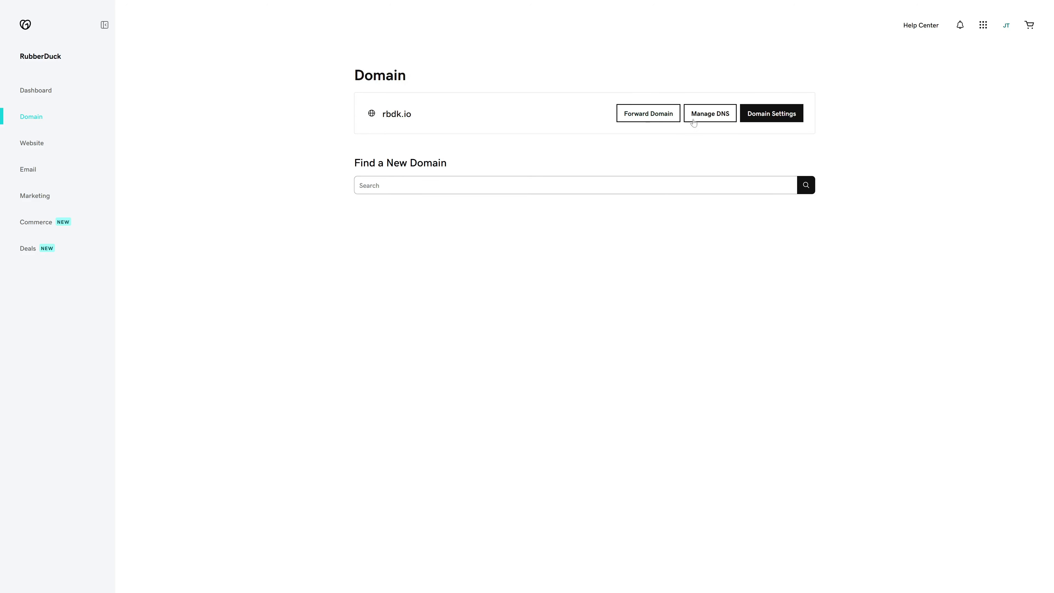
{"action": "left_click", "coordinate": [710, 119]}
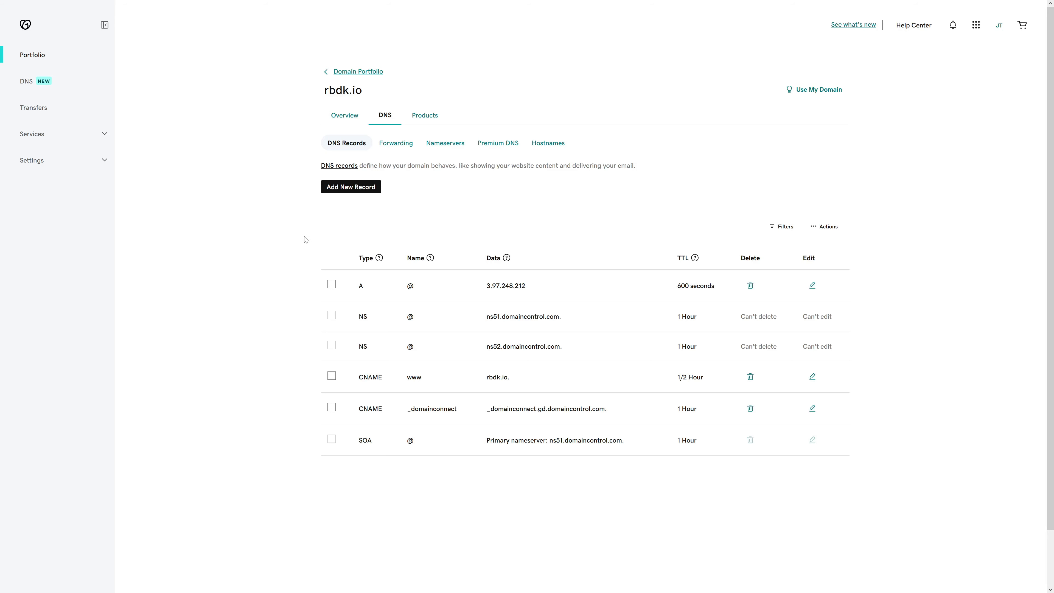
- Capture a screenshot of the existing DNS records table and copy it to the clipboard as a backup
{"action": "key", "text": "Print"}
{"action": "left_click_drag", "start_coordinate": [291, 232], "coordinate": [907, 479]}
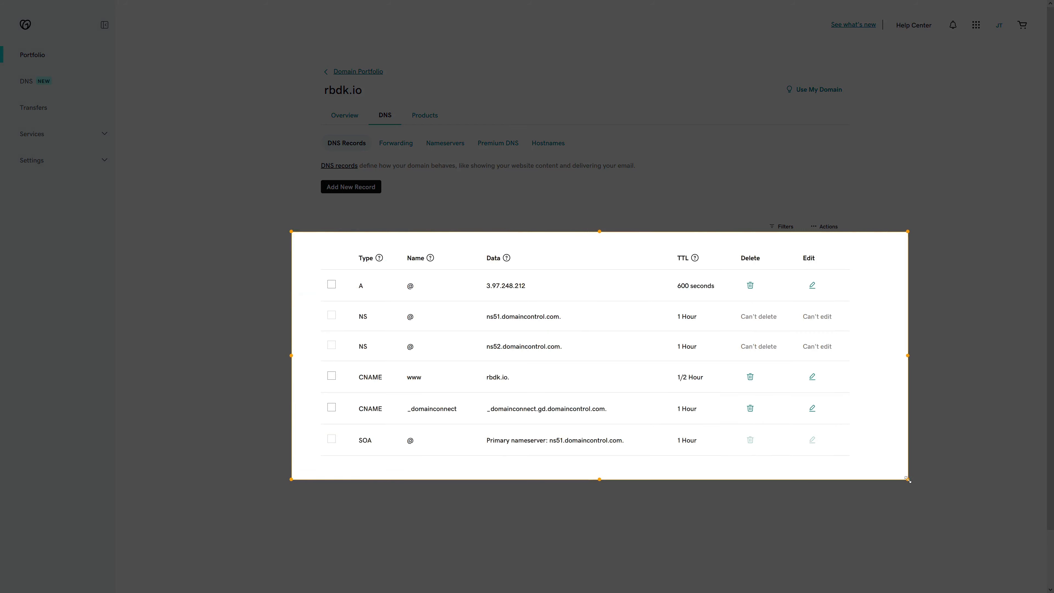
{"action": "key", "text": "ctrl+c"}
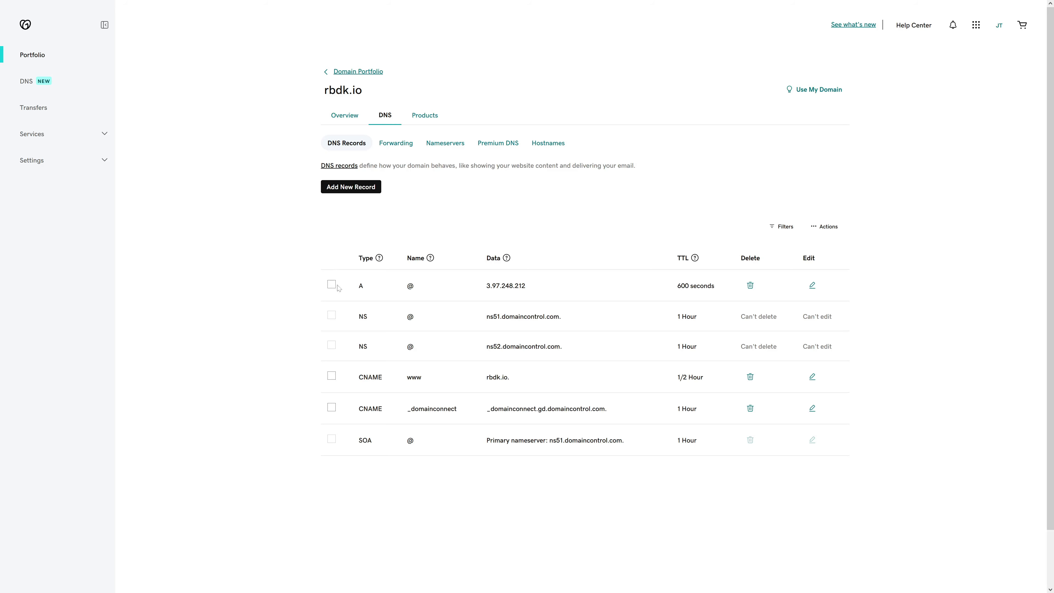
- Delete the existing A record for @ and the CNAME record for www, confirming each deletion
{"action": "left_click_drag", "start_coordinate": [325, 288], "coordinate": [711, 286]}
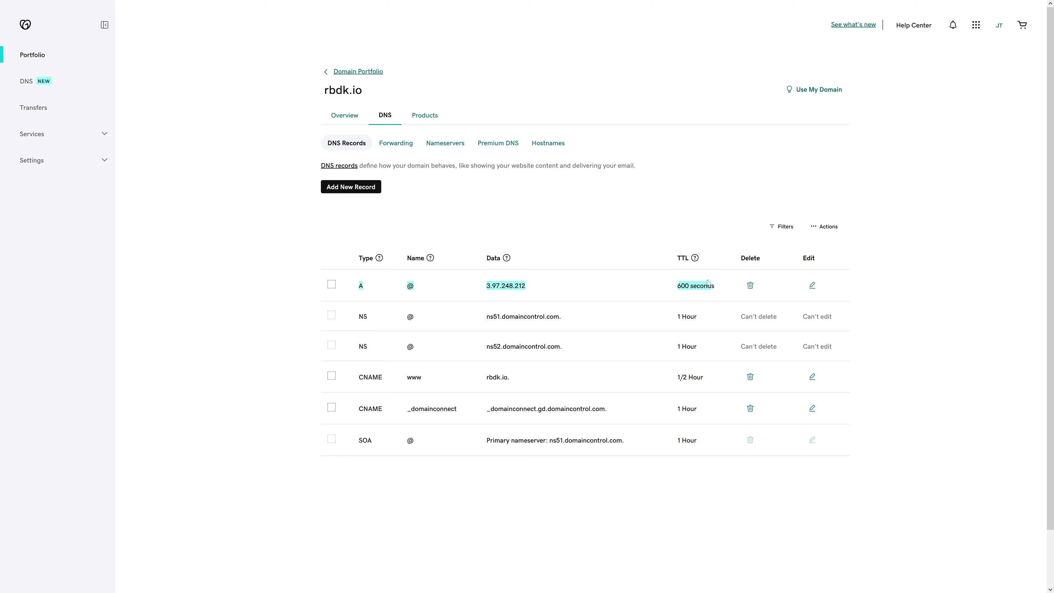
{"action": "left_click", "coordinate": [753, 291]}
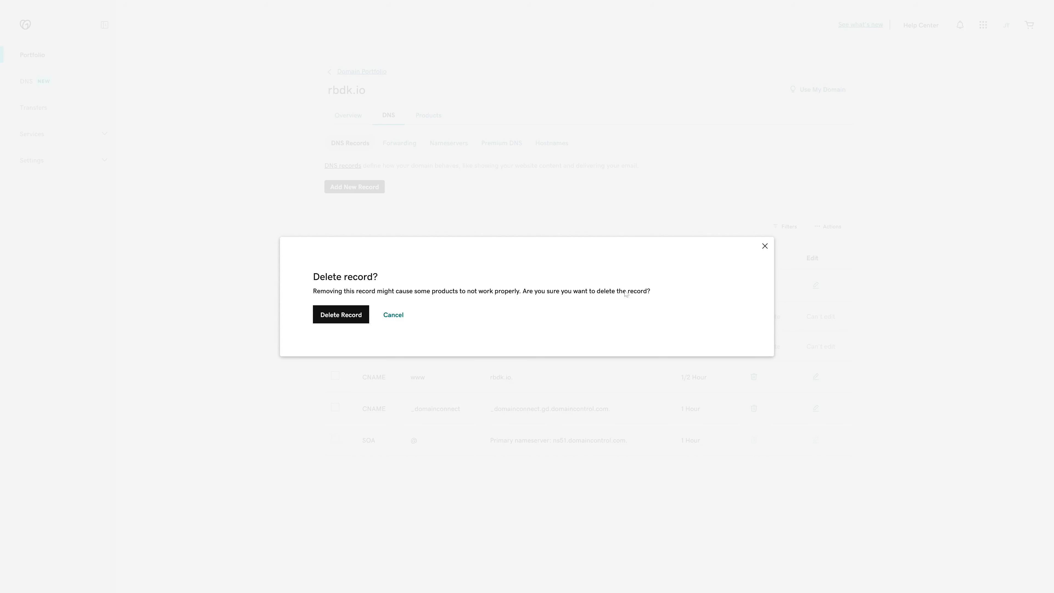
{"action": "left_click", "coordinate": [353, 316]}
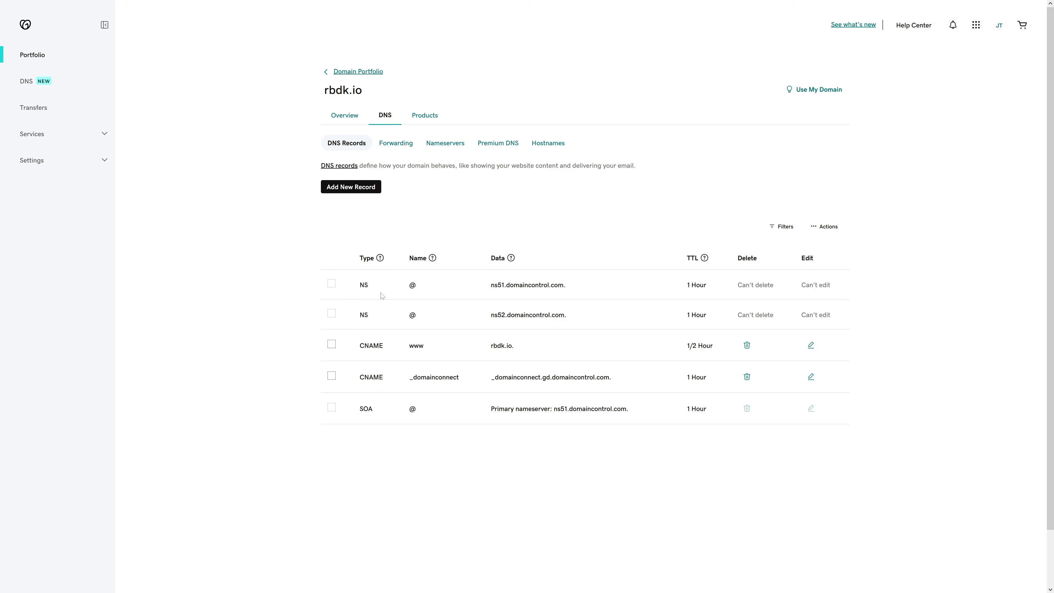
{"action": "left_click_drag", "start_coordinate": [359, 347], "coordinate": [747, 350]}
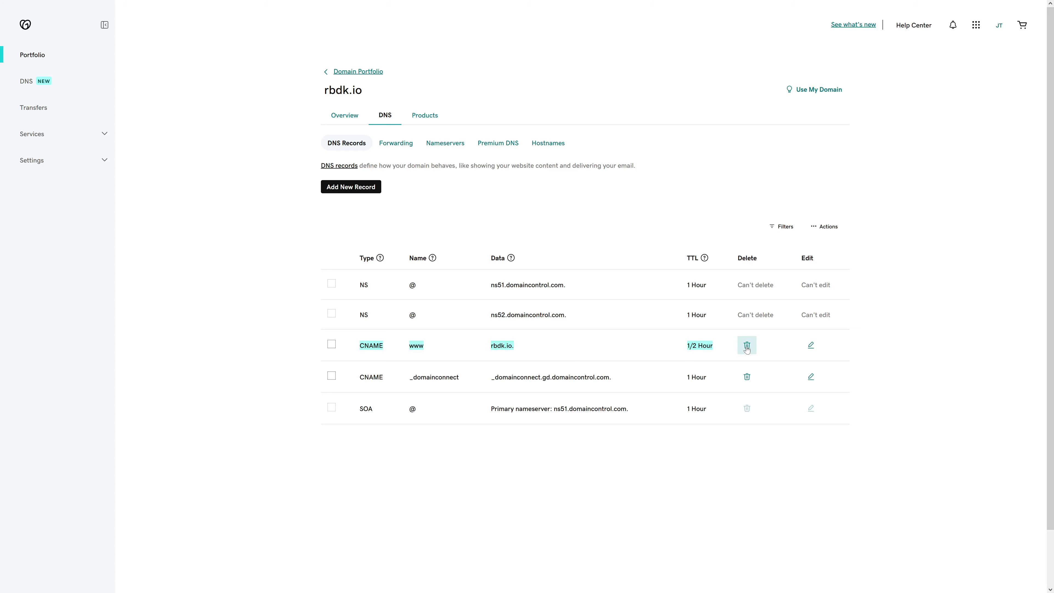
{"action": "left_click", "coordinate": [746, 345]}
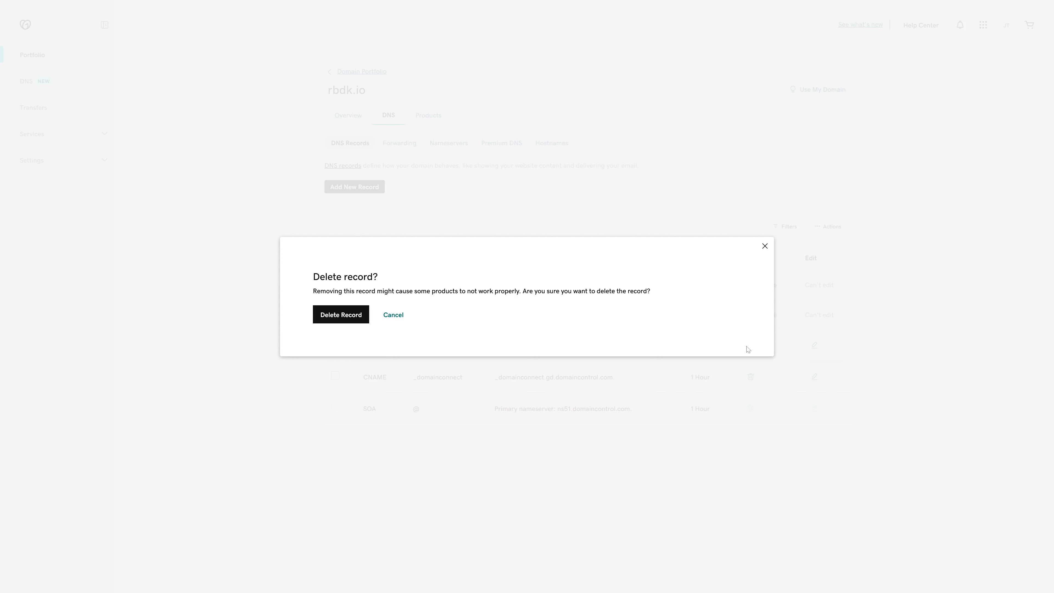
{"action": "left_click", "coordinate": [320, 316]}
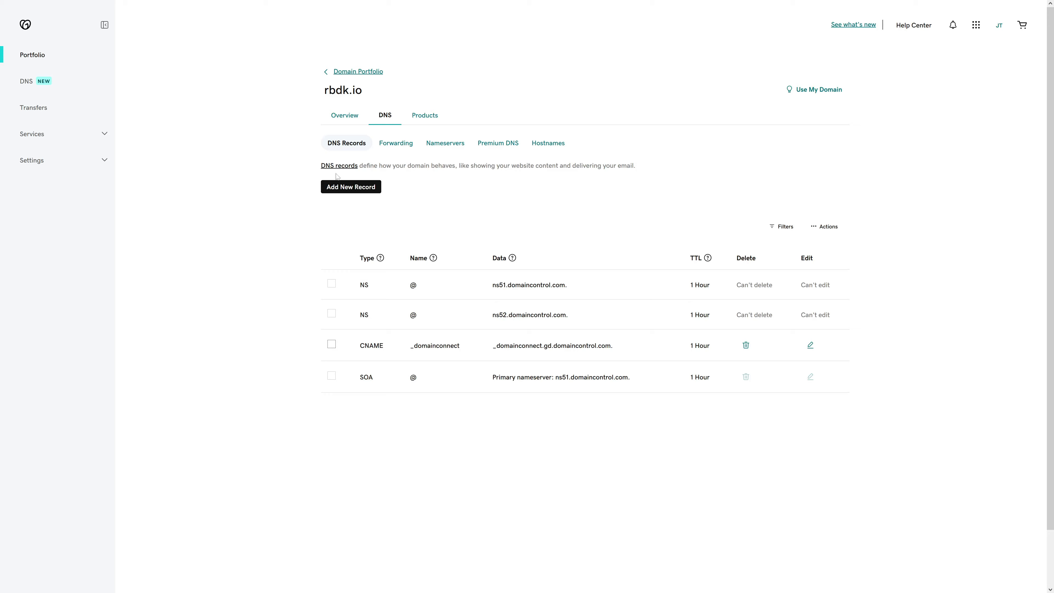
- Start a new A record named @ with a custom TTL of 600 seconds and a second value field
{"action": "left_click", "coordinate": [346, 191]}
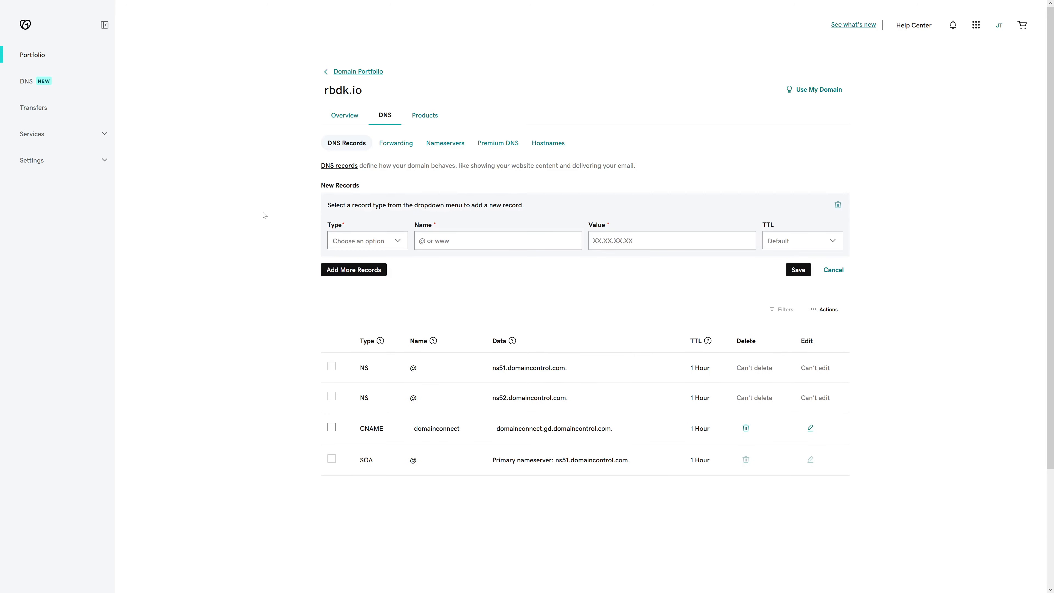
{"action": "left_click", "coordinate": [357, 240]}
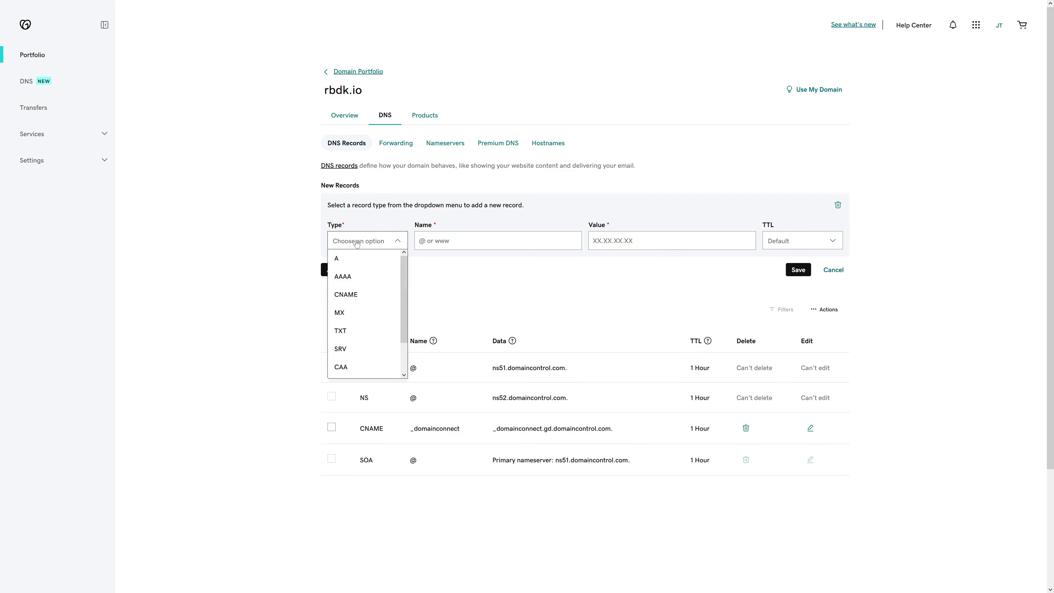
{"action": "left_click", "coordinate": [350, 259]}
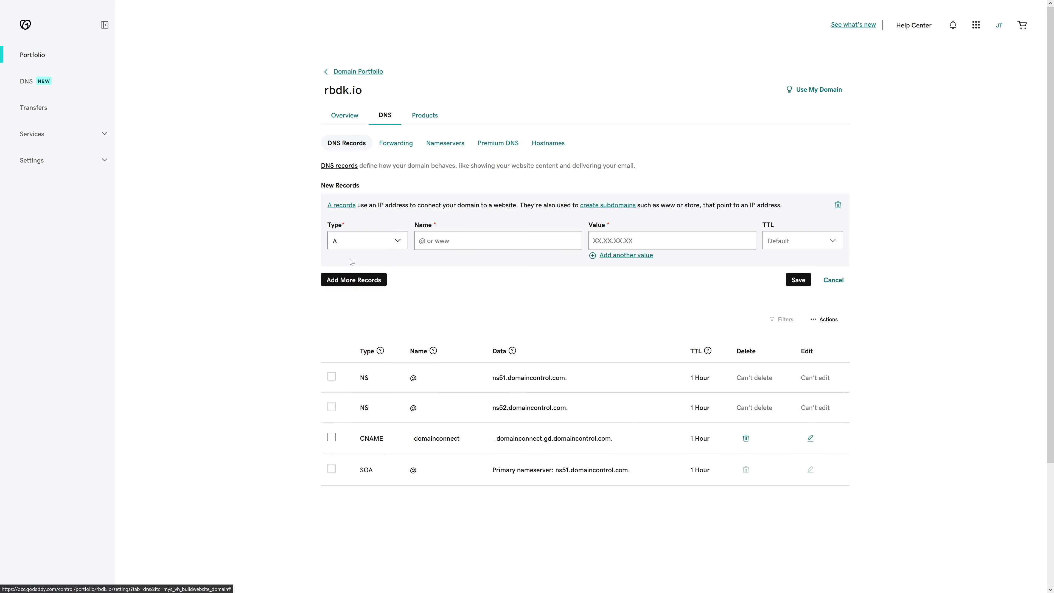
{"action": "left_click", "coordinate": [443, 248]}
{"action": "type", "text": "@"}
{"action": "left_click", "coordinate": [770, 240]}
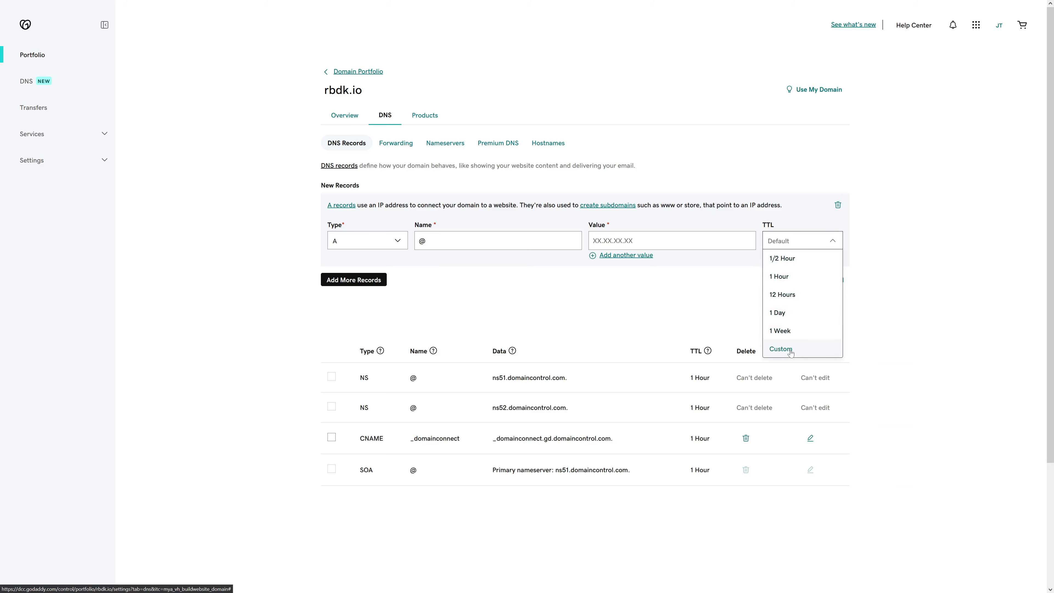
{"action": "left_click", "coordinate": [781, 349]}
{"action": "type", "text": "600"}
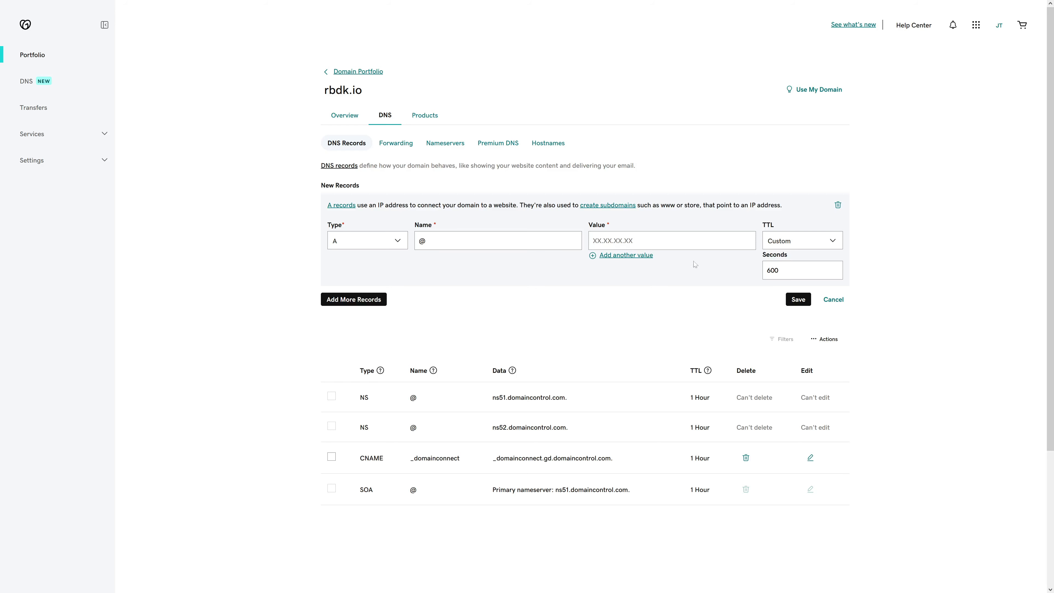
{"action": "left_click", "coordinate": [638, 258]}
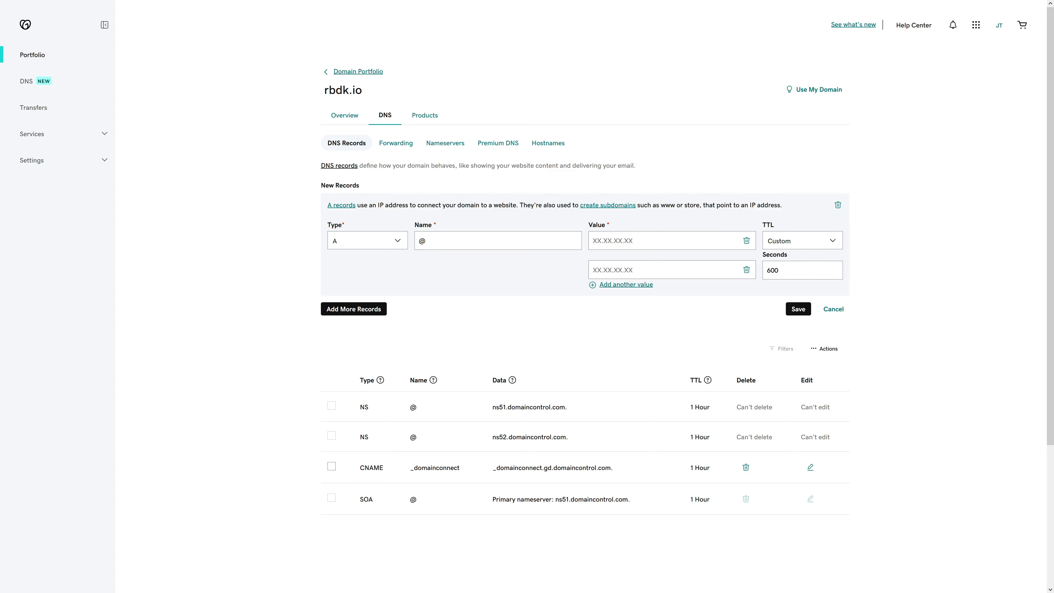
- Copy the two required A record addresses from RubberDuck into GoDaddy's value fields: 35.182.115.42 and 3.97.248.212
{"action": "key", "text": "alt+Tab"}
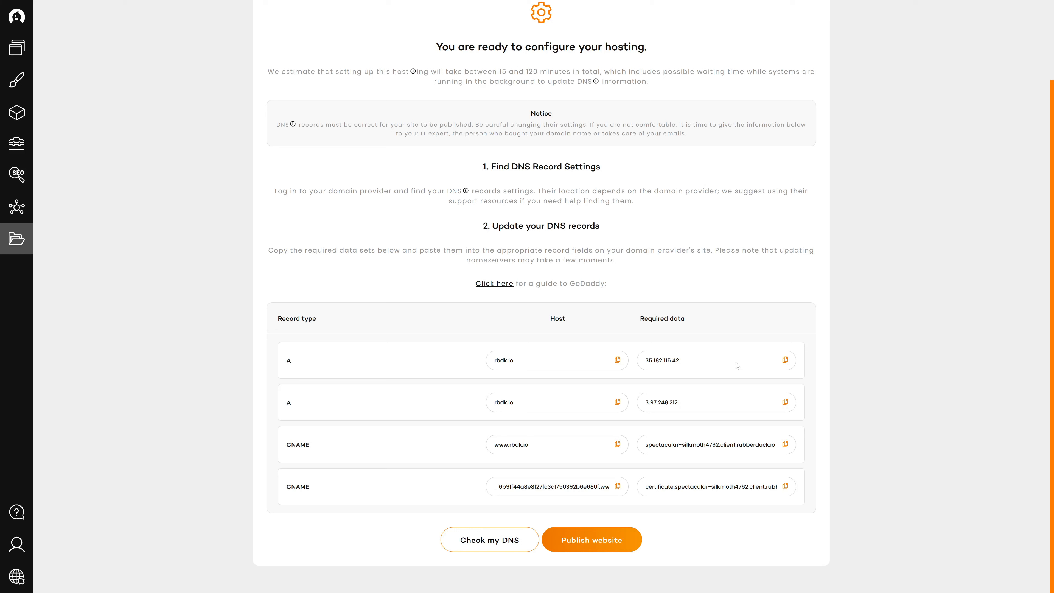
{"action": "left_click", "coordinate": [785, 361]}
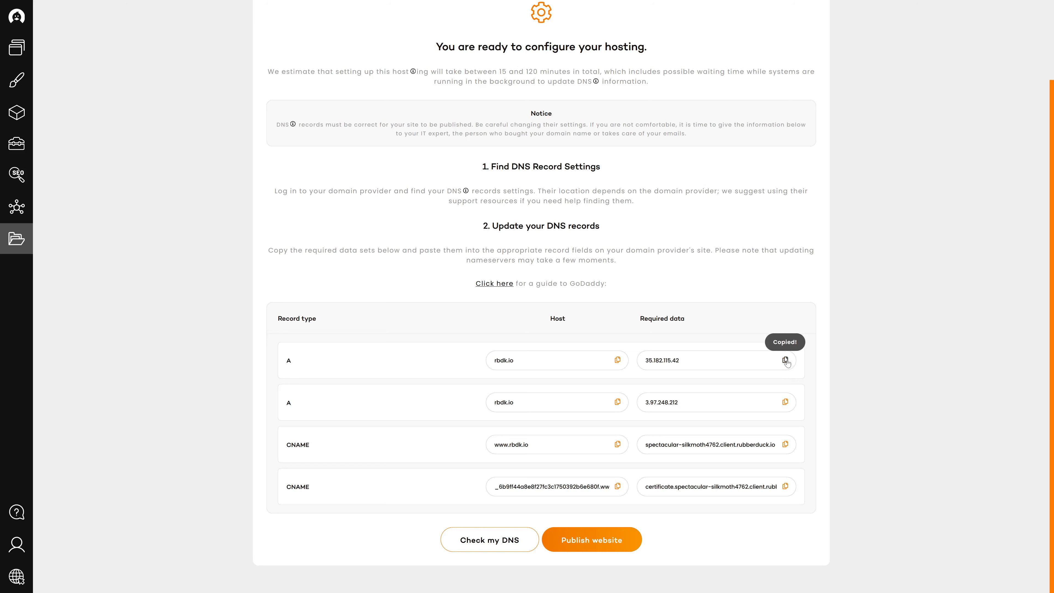
{"action": "key", "text": "alt+Tab"}
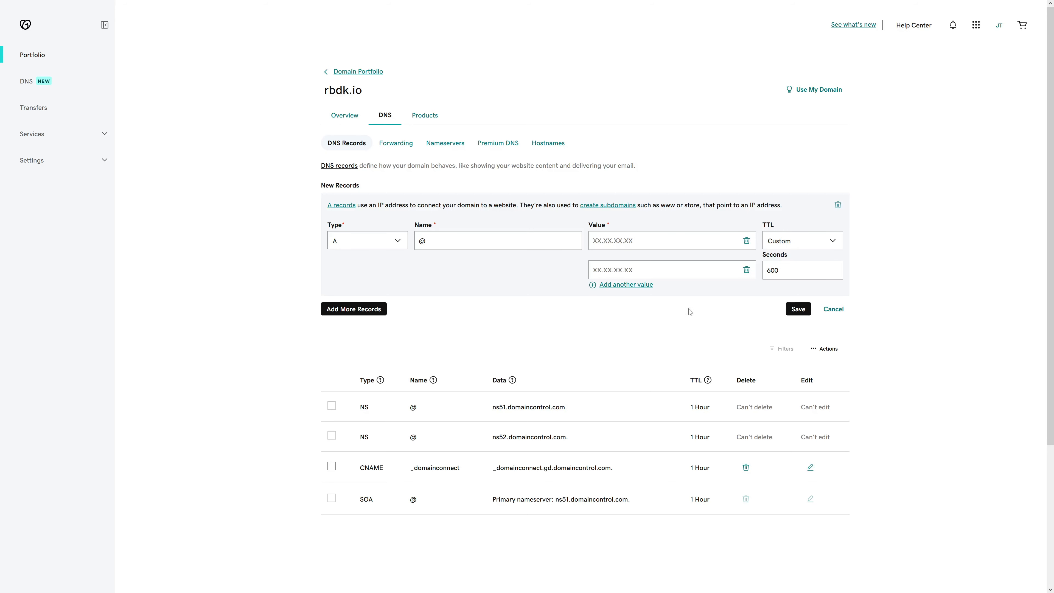
{"action": "left_click", "coordinate": [642, 246]}
{"action": "key", "text": "ctrl+v"}
{"action": "key", "text": "alt+Tab"}
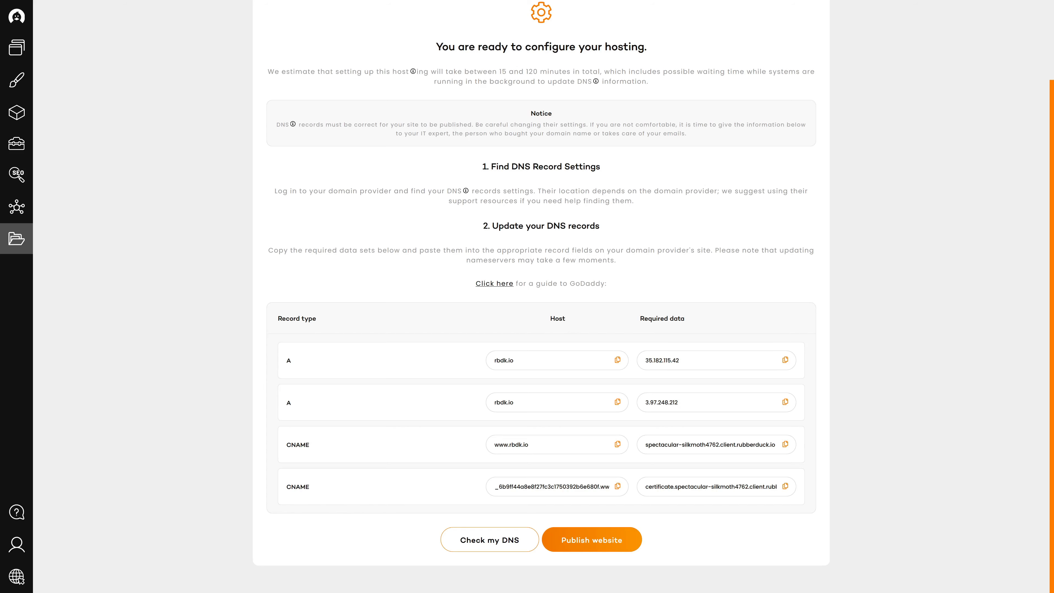
{"action": "left_click", "coordinate": [785, 403]}
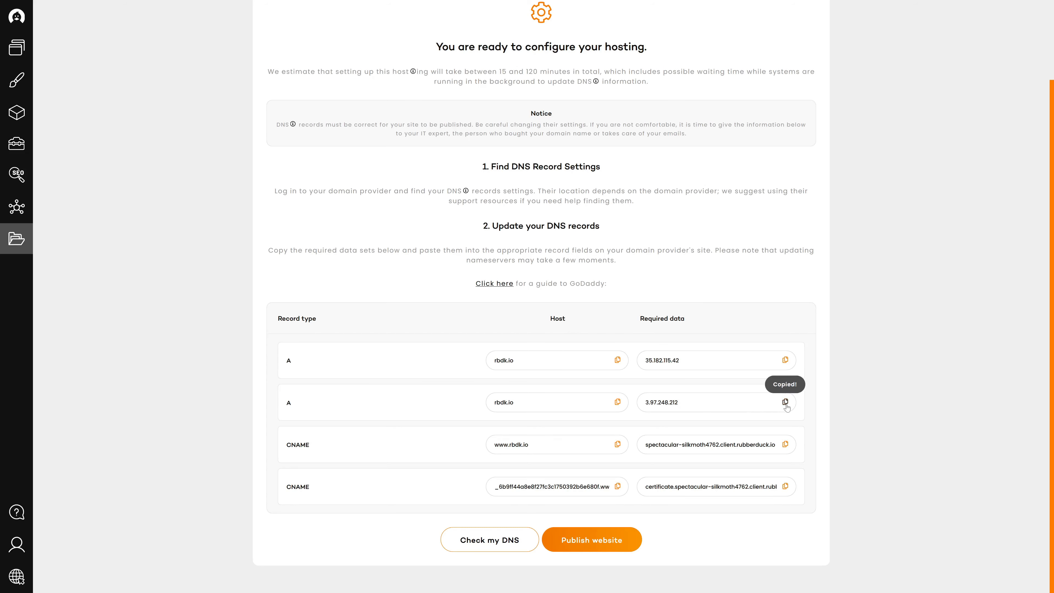
{"action": "key", "text": "alt+Tab"}
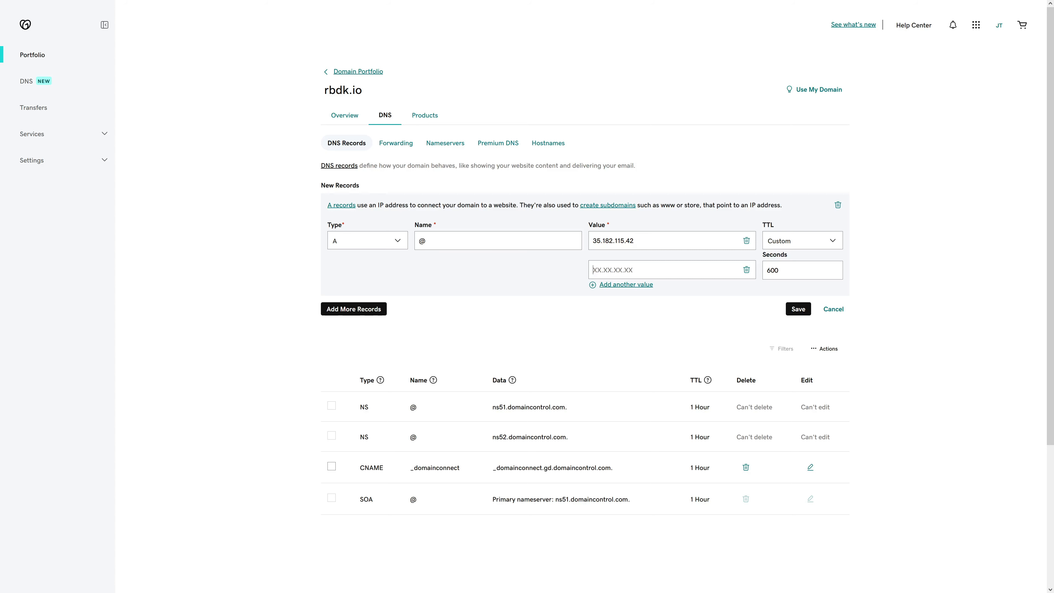
{"action": "key", "text": "ctrl+v"}
- Add another new record of type CNAME named www with a custom TTL of 600 seconds
{"action": "left_click", "coordinate": [357, 309]}
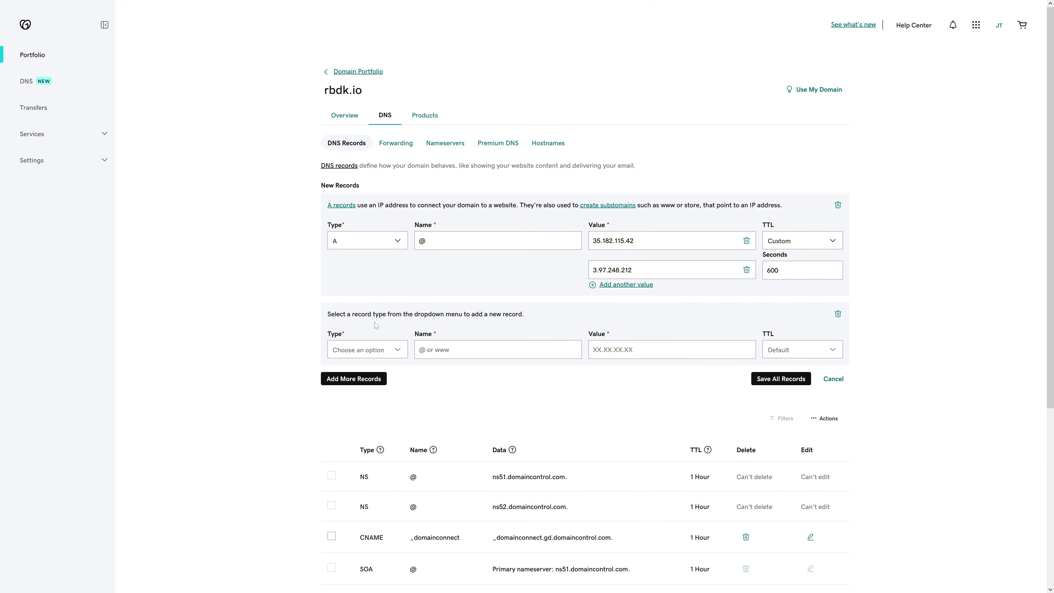
{"action": "left_click", "coordinate": [370, 351]}
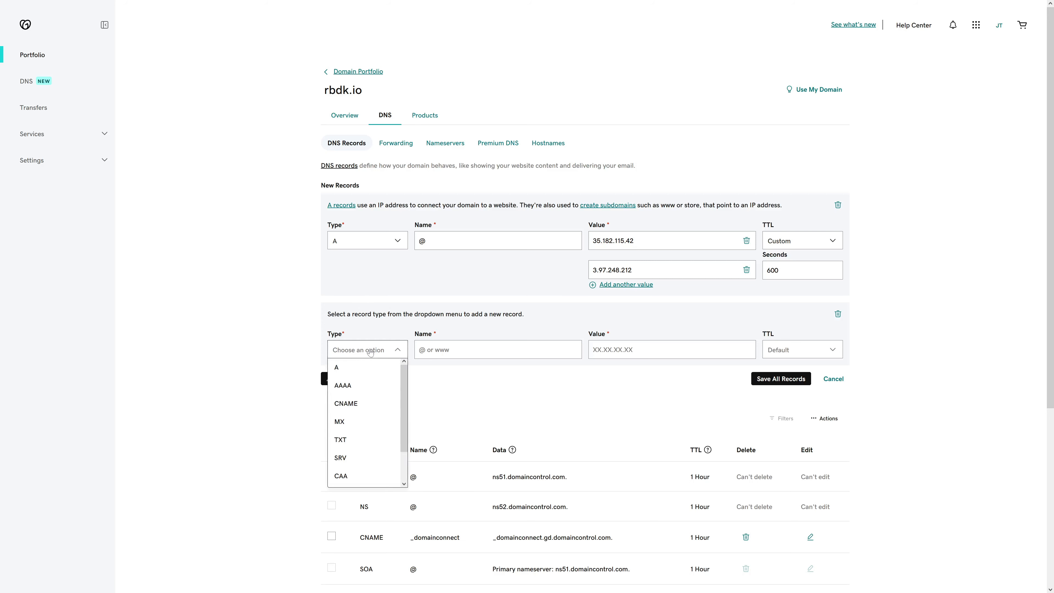
{"action": "left_click", "coordinate": [357, 405]}
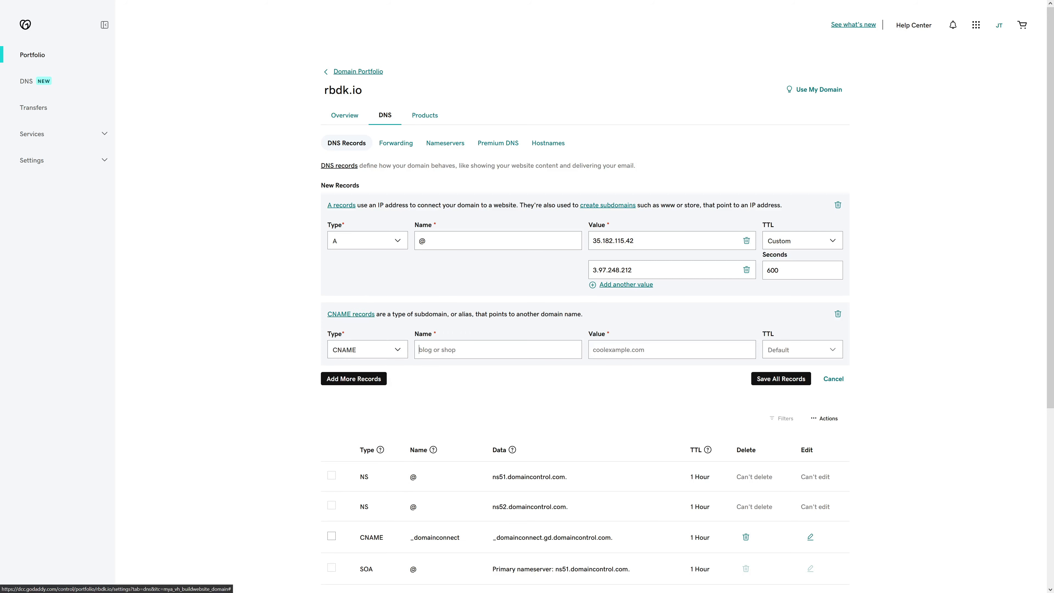
{"action": "type", "text": "www"}
{"action": "left_click", "coordinate": [785, 351]}
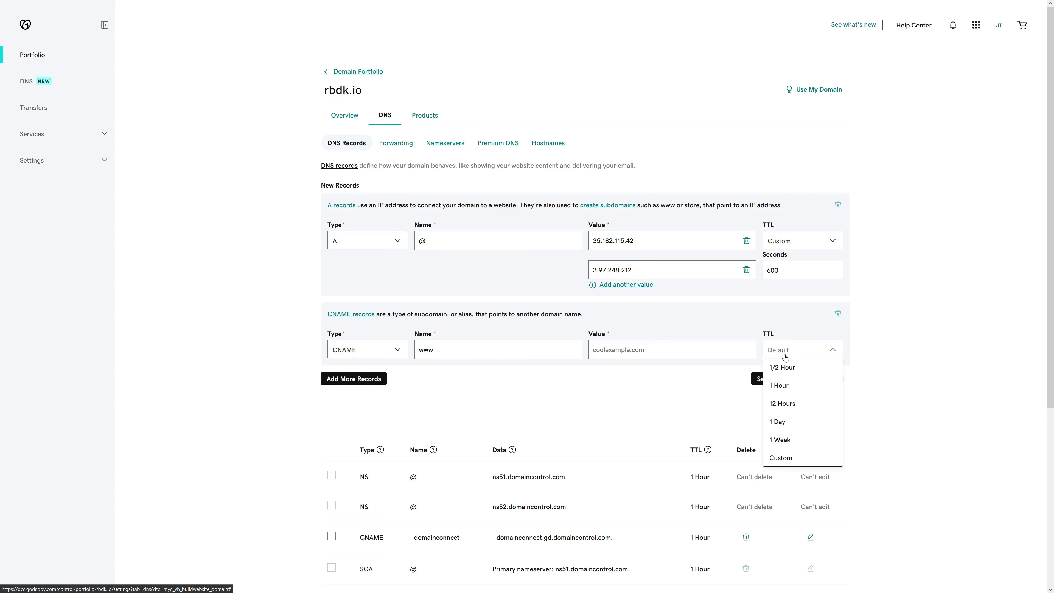
{"action": "left_click", "coordinate": [785, 457]}
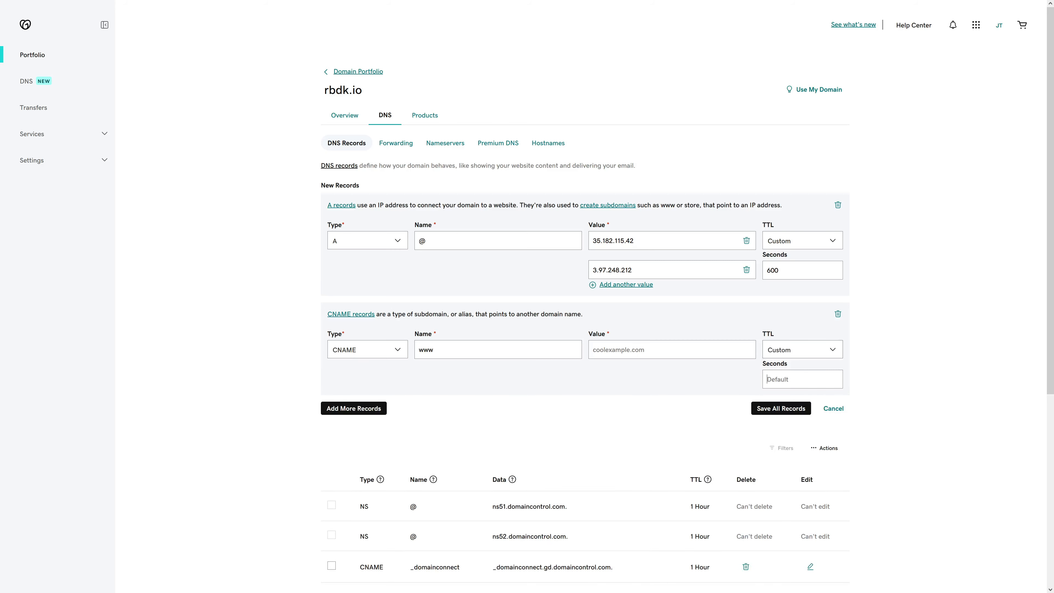
{"action": "type", "text": "60"}
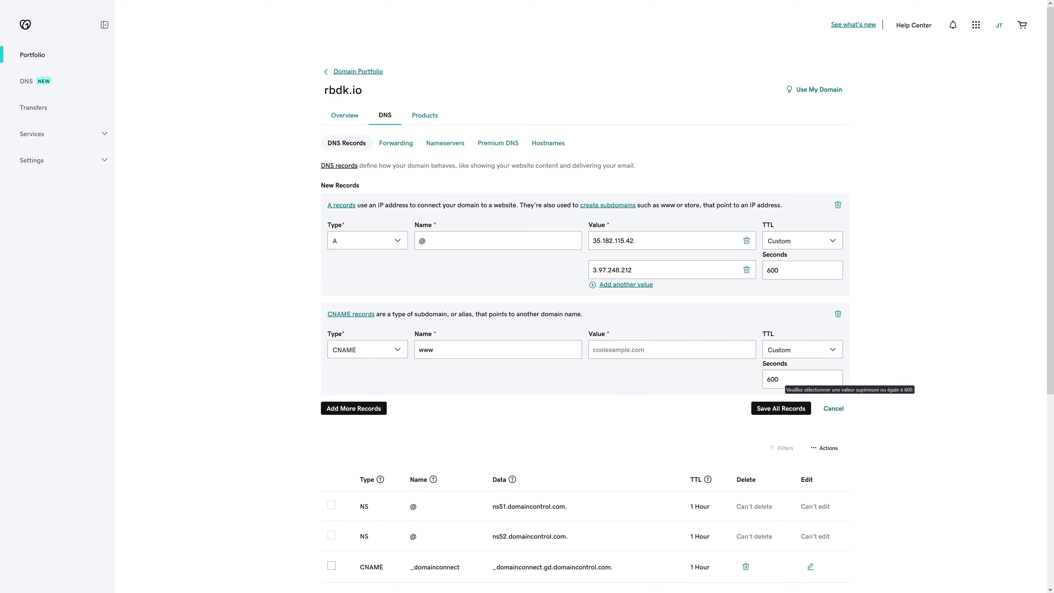
{"action": "type", "text": "0"}
- Copy the www CNAME's required data from RubberDuck into the GoDaddy www record's value: spectacular-silkmoth4762.client.rubberduck.io
{"action": "key", "text": "alt+Tab"}
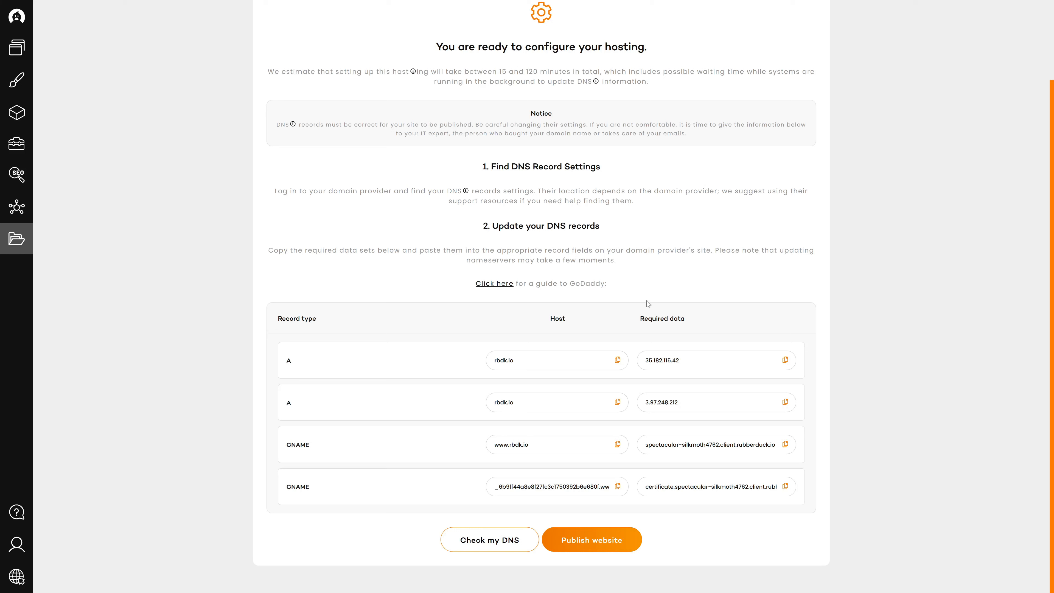
{"action": "left_click", "coordinate": [785, 445]}
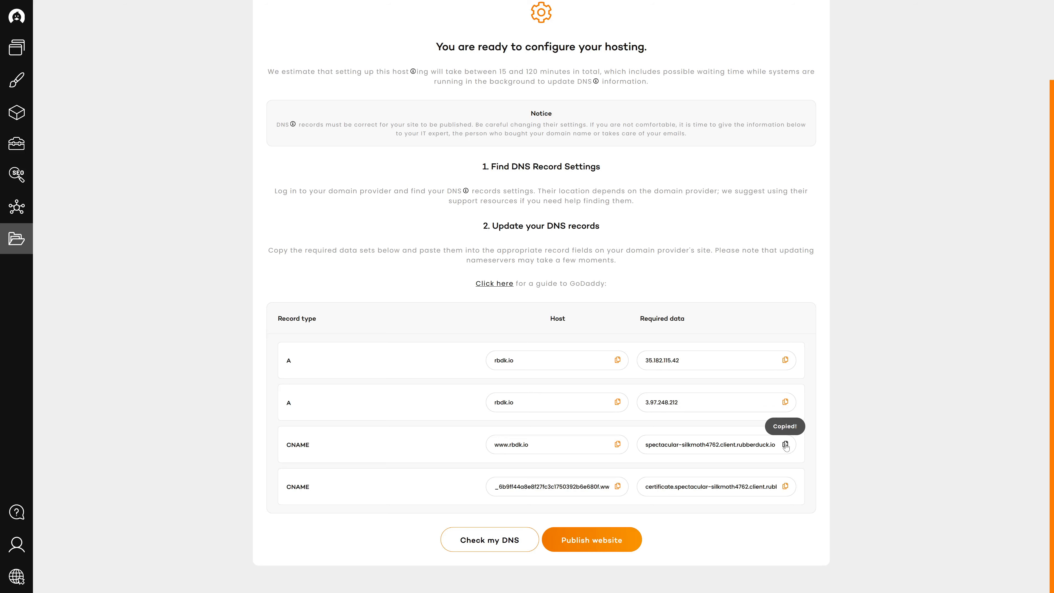
{"action": "key", "text": "alt+Tab"}
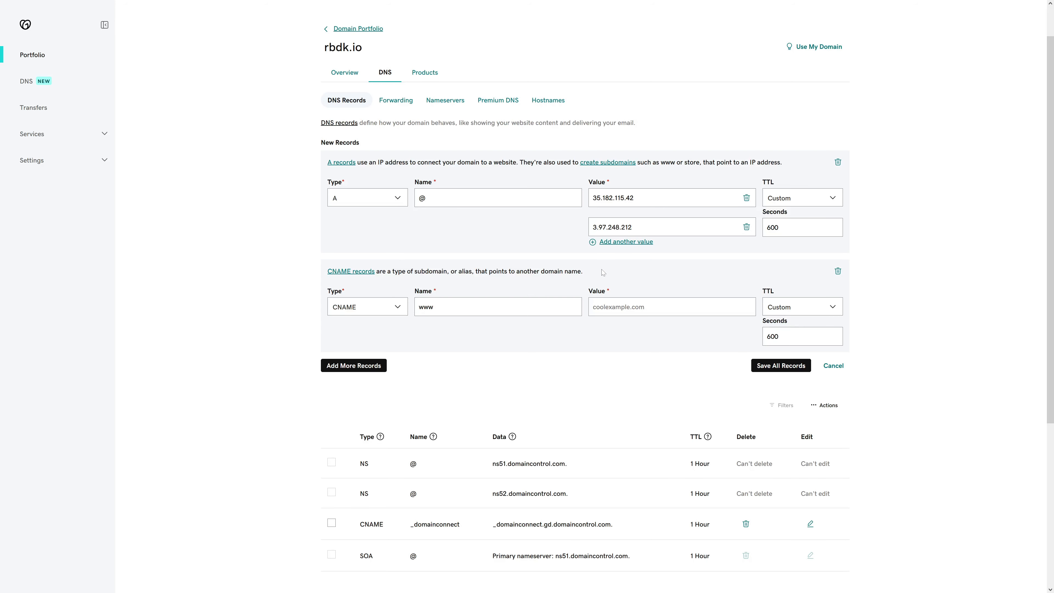
{"action": "left_click", "coordinate": [651, 303]}
{"action": "key", "text": "ctrl+v"}
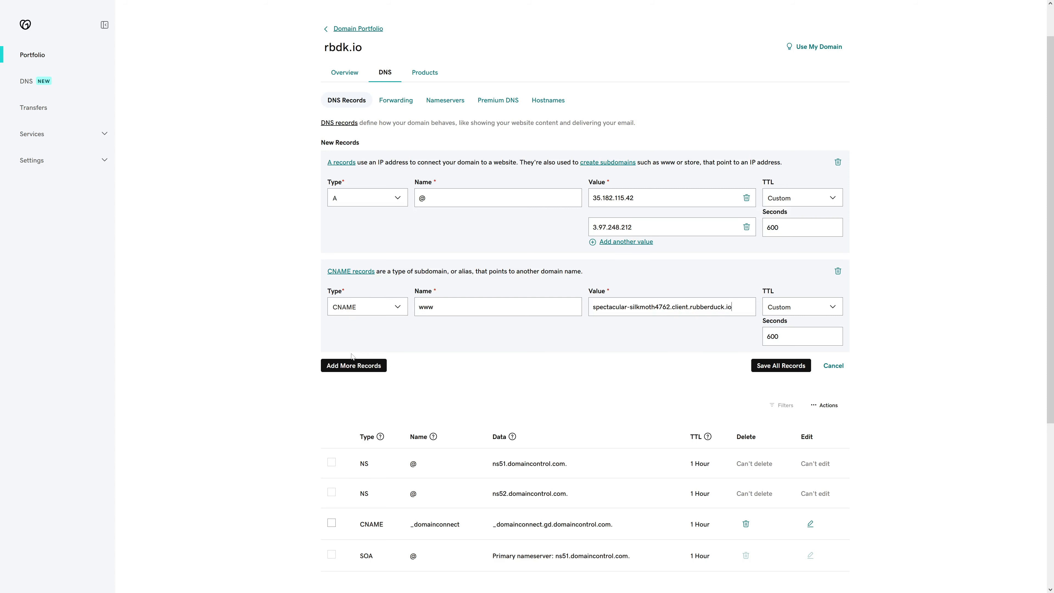
- Add another new CNAME record in GoDaddy and fill its name with the host of RubberDuck's second CNAME entry
{"action": "left_click", "coordinate": [352, 365]}
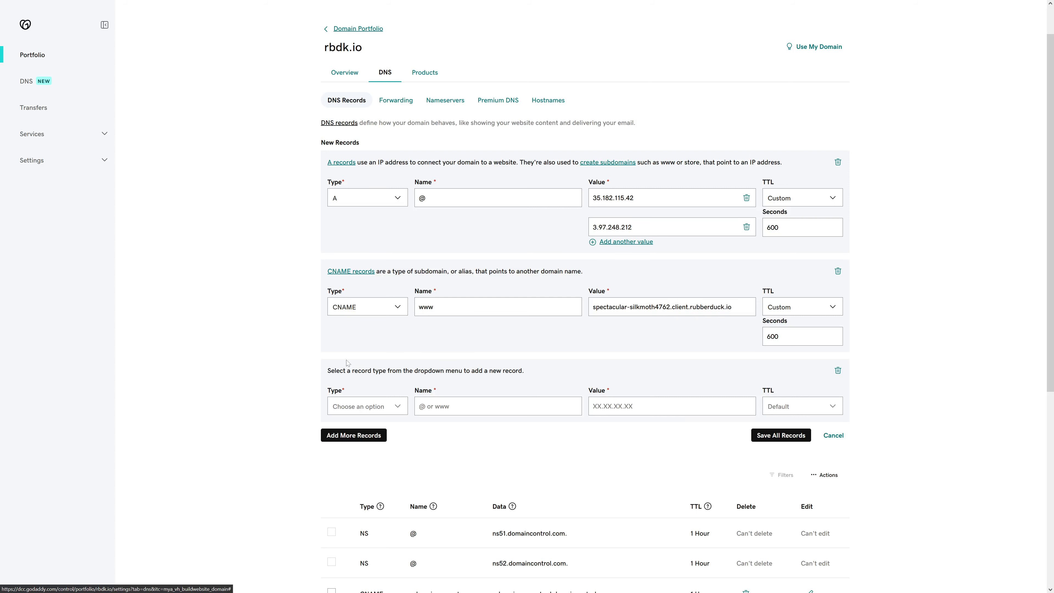
{"action": "left_click", "coordinate": [365, 409]}
{"action": "left_click", "coordinate": [347, 458]}
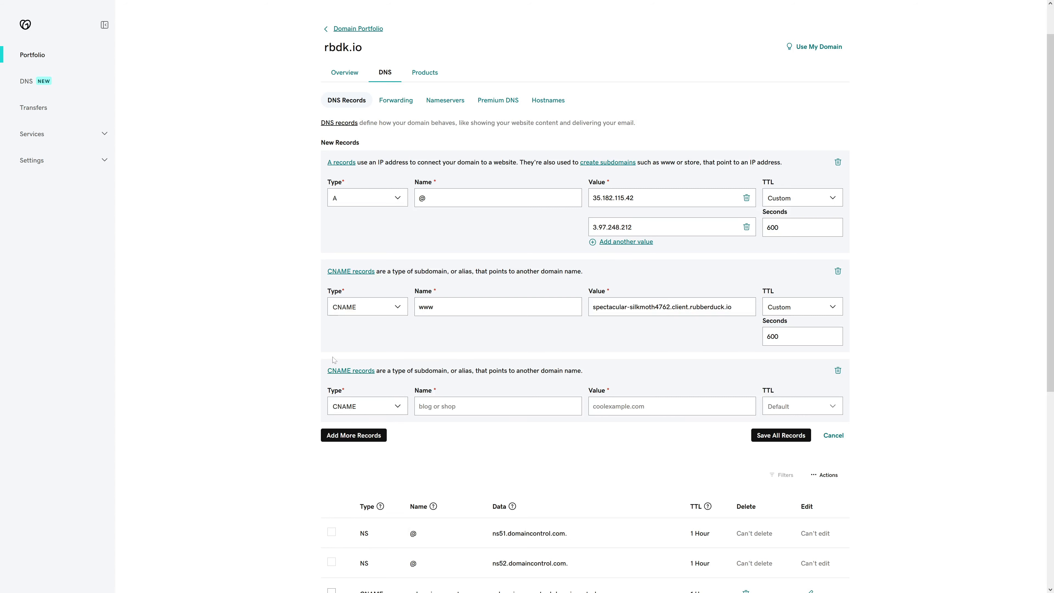
{"action": "key", "text": "ctrl+Tab"}
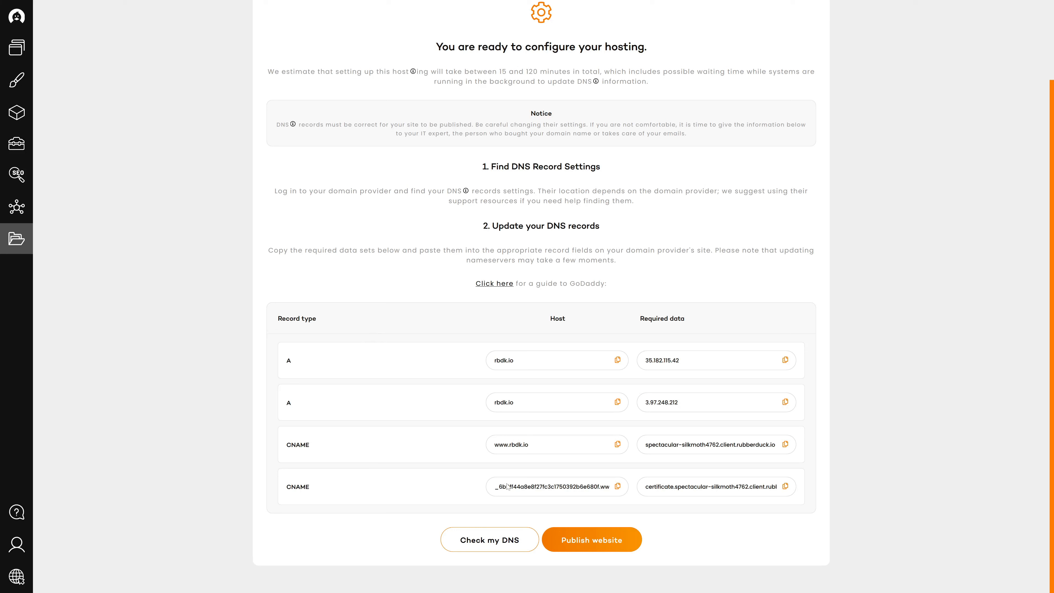
{"action": "left_click", "coordinate": [618, 488]}
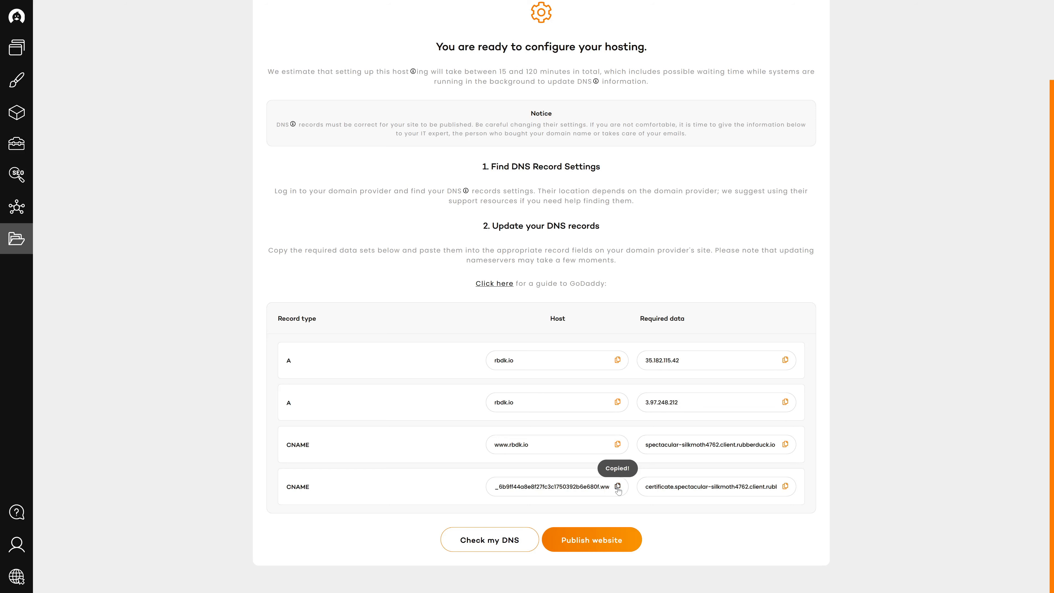
{"action": "key", "text": "alt+Tab"}
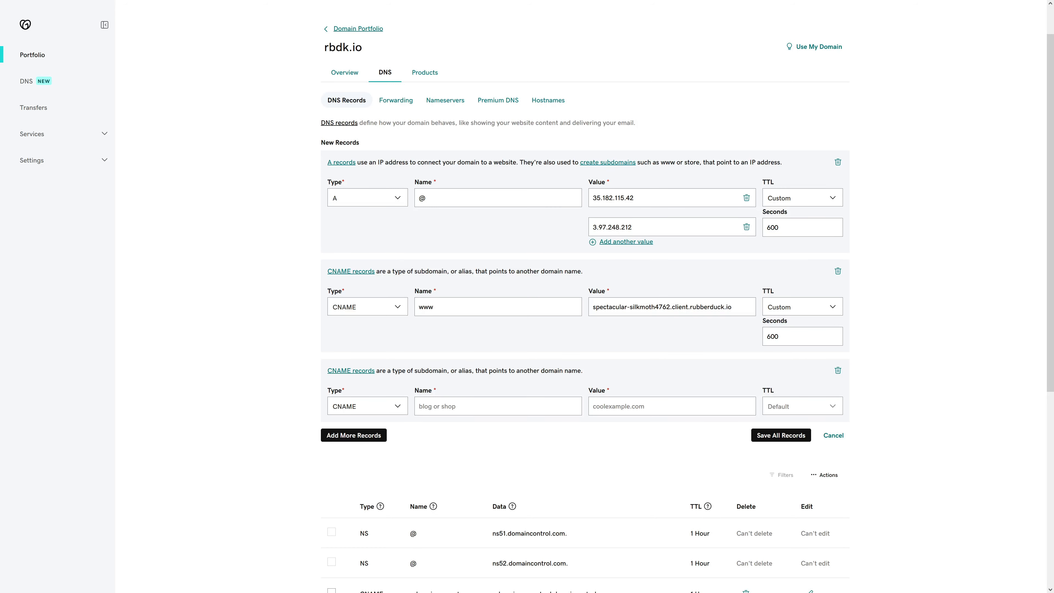
{"action": "key", "text": "ctrl+v"}
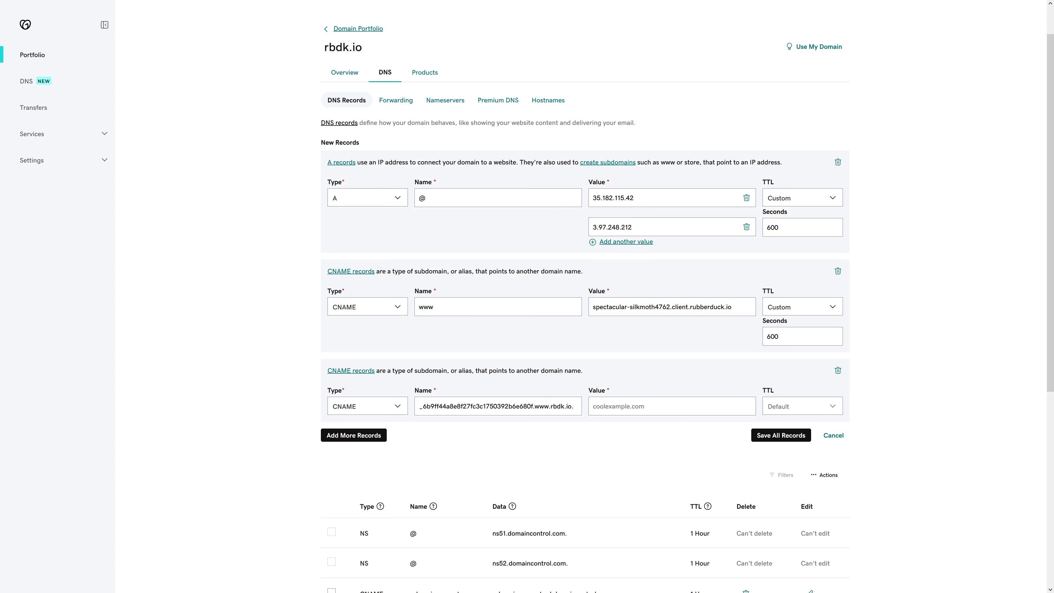
- Remove the trailing ".rbdk.io." from the new CNAME record's name so that it ends in ".www"
{"action": "key", "text": "shift+Right"}
{"action": "key", "text": "shift+Right"}
{"action": "key", "text": "shift+Right"}
{"action": "key", "text": "shift+Right"}
{"action": "key", "text": "shift+Right"}
{"action": "key", "text": "shift+Right"}
{"action": "key", "text": "shift+Right"}
{"action": "key", "text": "shift+Right"}
{"action": "key", "text": "shift+Right"}
{"action": "key", "text": "BackSpace"}
- Give the second new CNAME record a custom TTL of 600 seconds
{"action": "left_click", "coordinate": [797, 409]}
{"action": "left_click", "coordinate": [781, 514]}
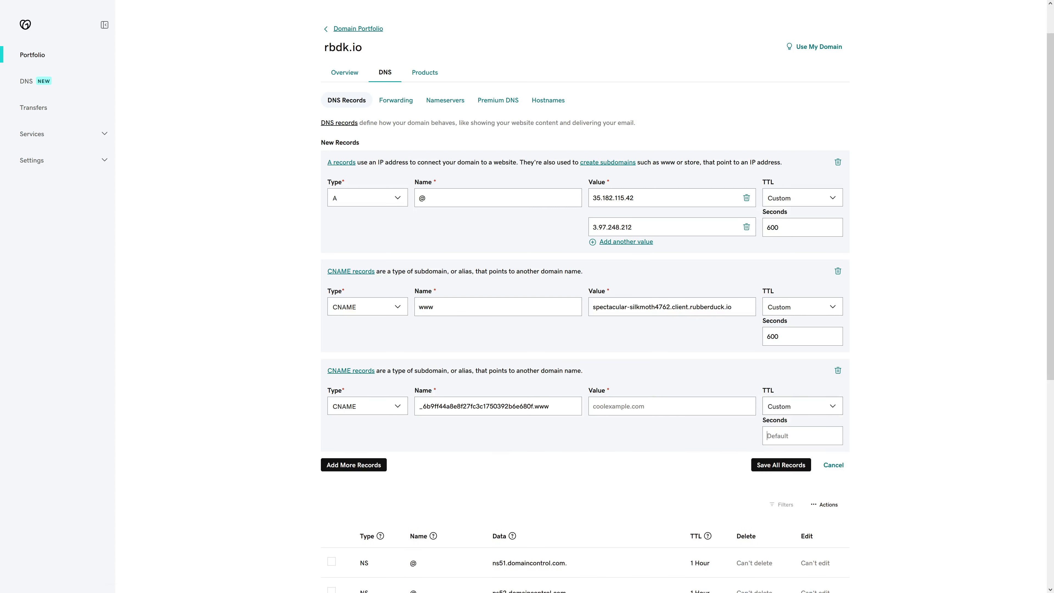
{"action": "type", "text": "600"}
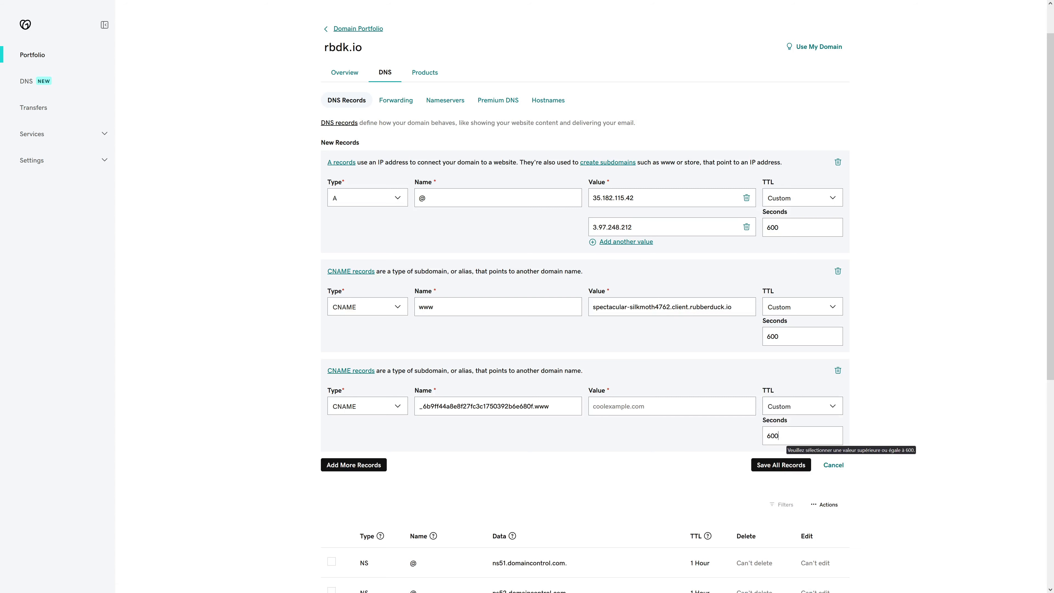
- Copy RubberDuck's certificate.spectacular-silkmoth4762.client.rubberduck.io data into the last GoDaddy CNAME record's value and save all records
{"action": "key", "text": "ctrl+Tab"}
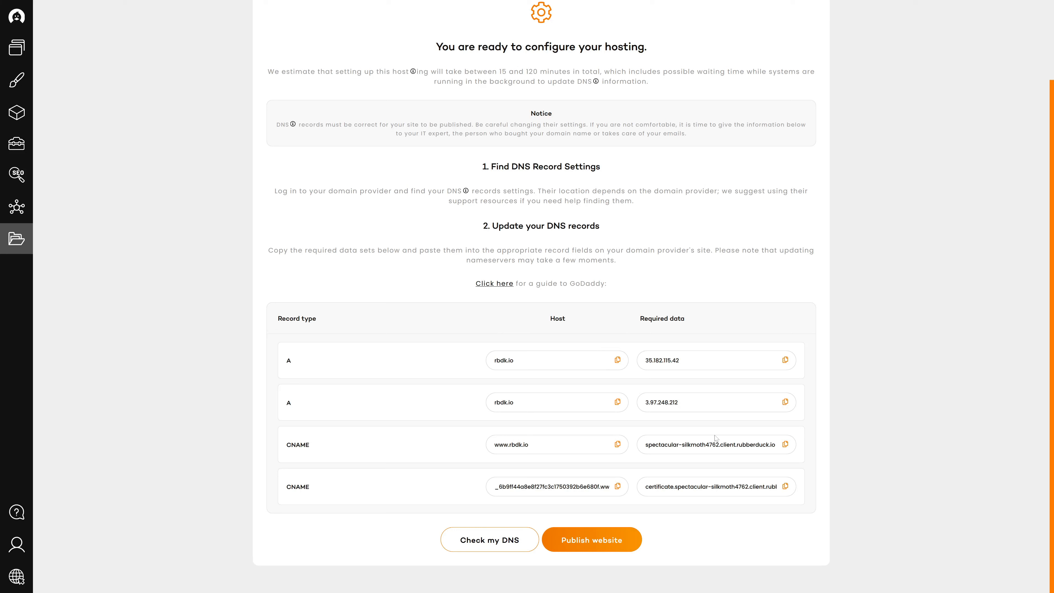
{"action": "left_click", "coordinate": [785, 487]}
{"action": "key", "text": "ctrl+Tab"}
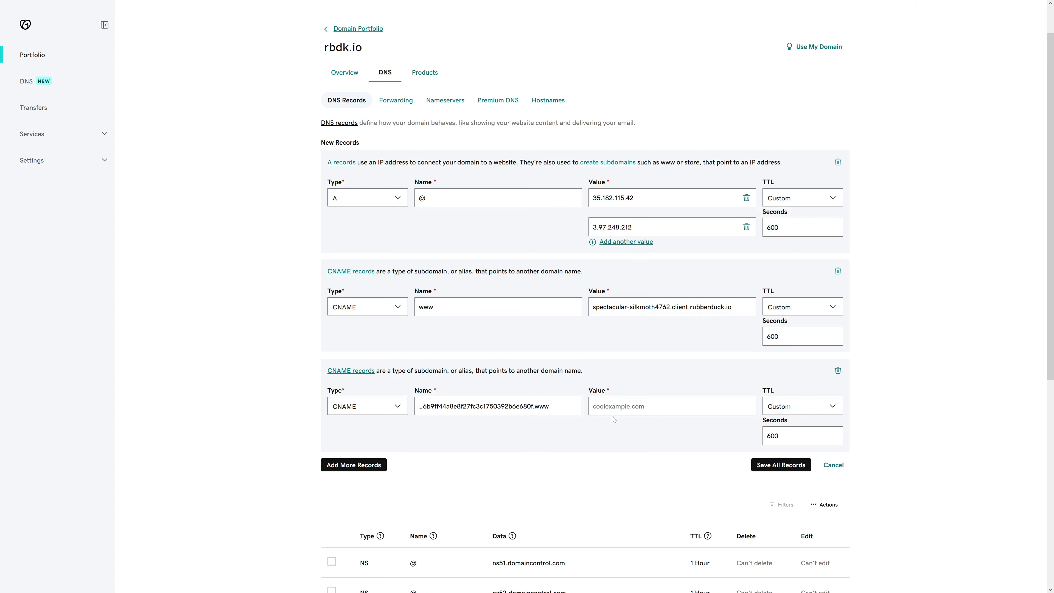
{"action": "key", "text": "ctrl+v"}
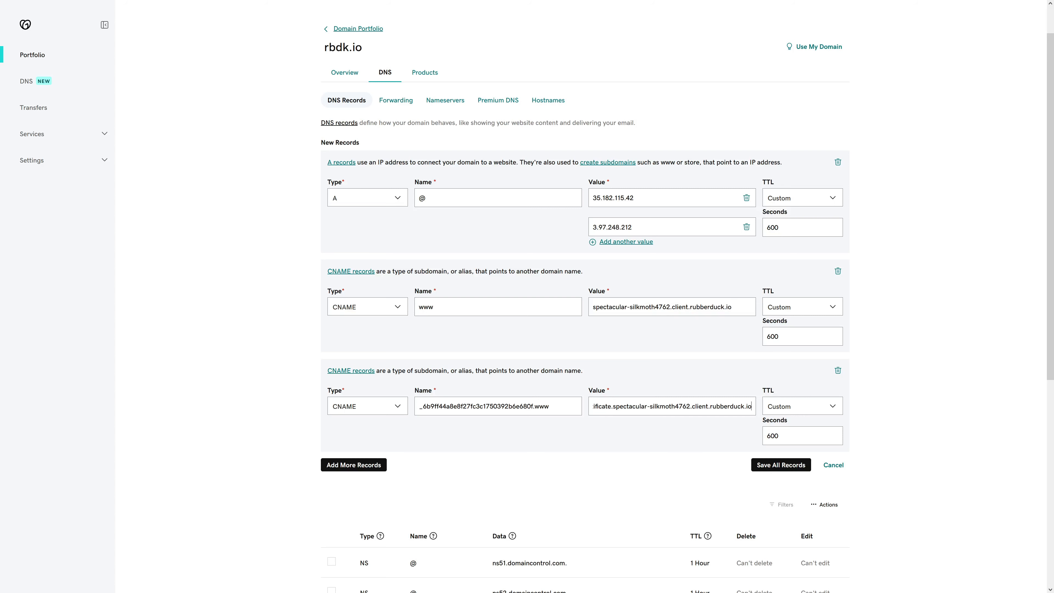
{"action": "left_click", "coordinate": [781, 465]}
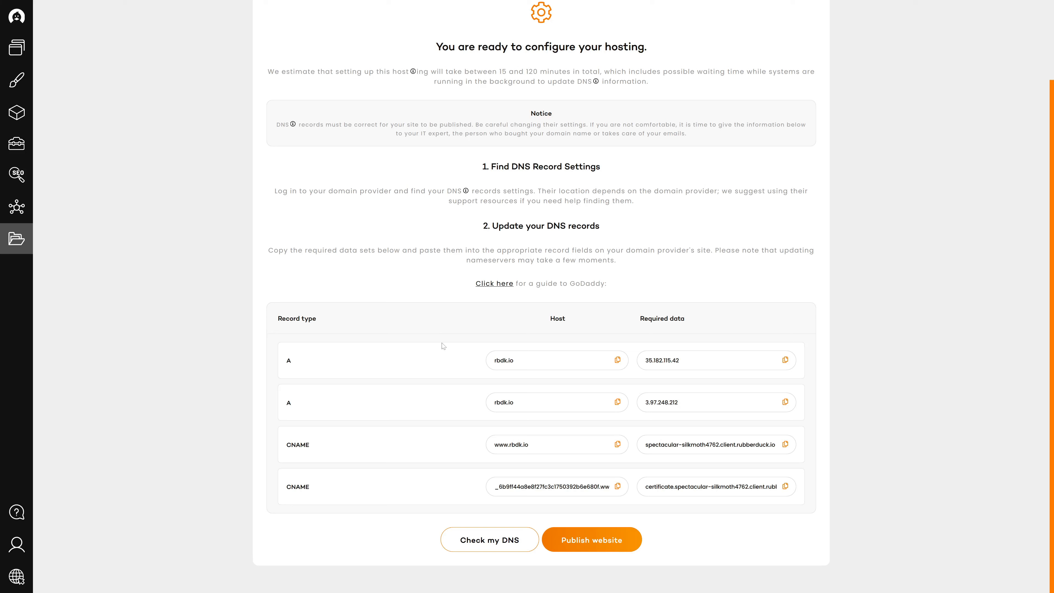
- Publish the website from RubberDuck's hosting page and run its DNS check
{"action": "left_click", "coordinate": [608, 541]}
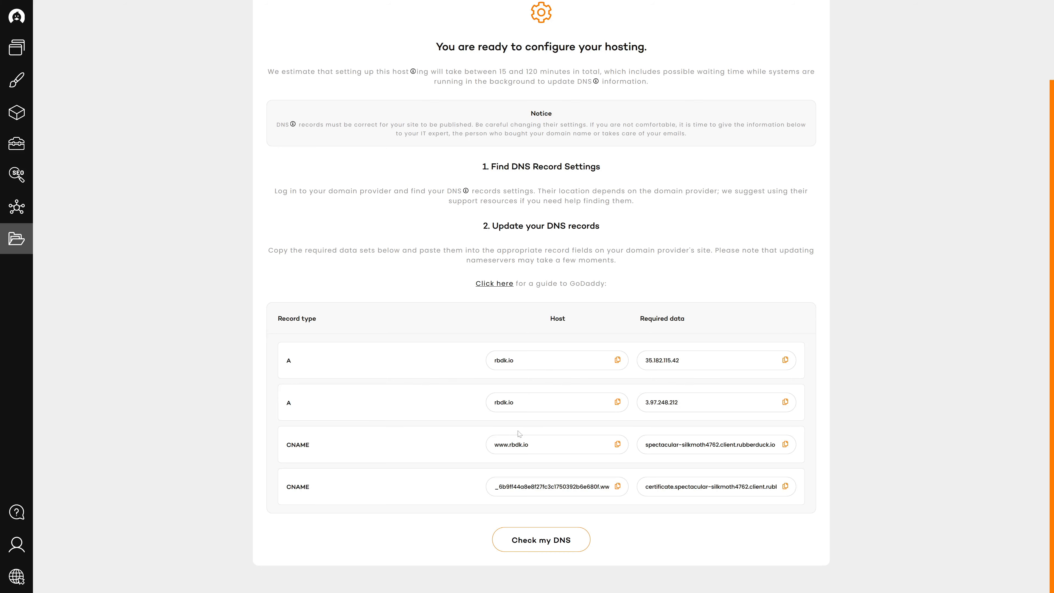
{"action": "left_click", "coordinate": [548, 541]}
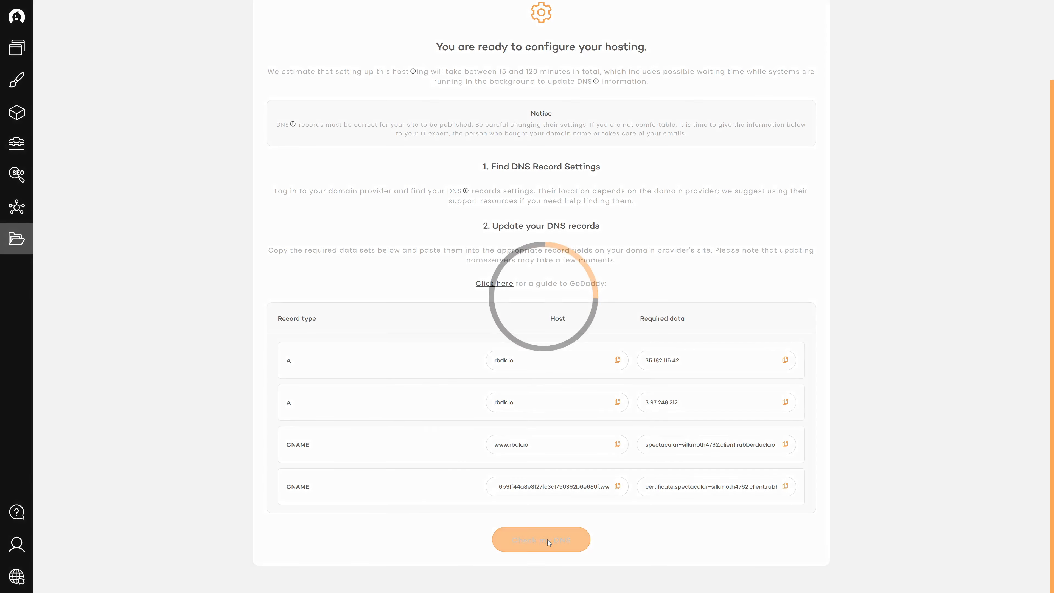